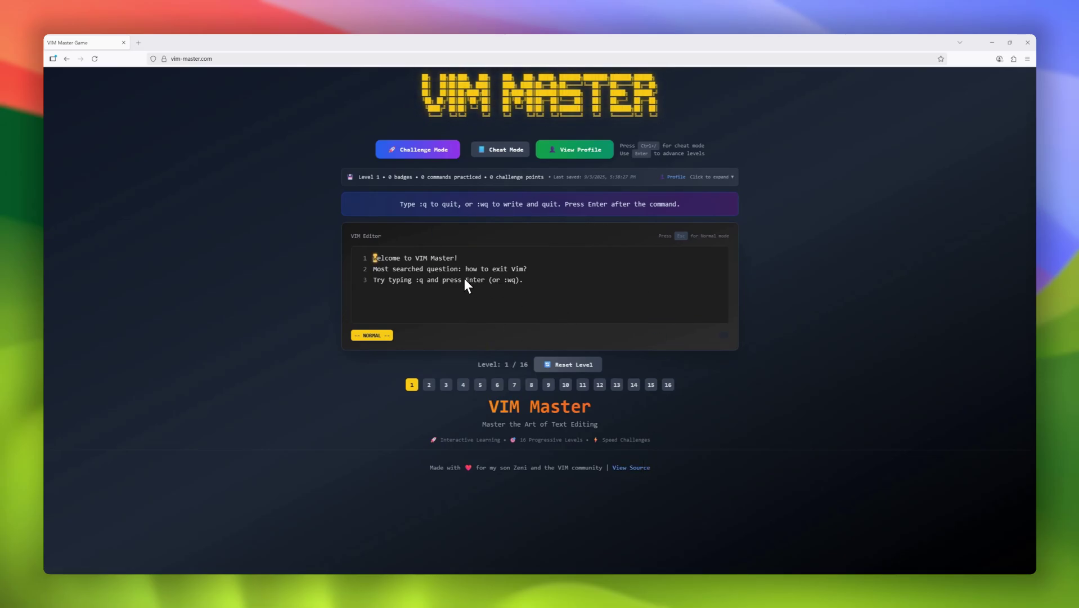
# - Jump word by word through the text with w, then run the :q quit command
pyautogui.press('w')
pyautogui.press('w')
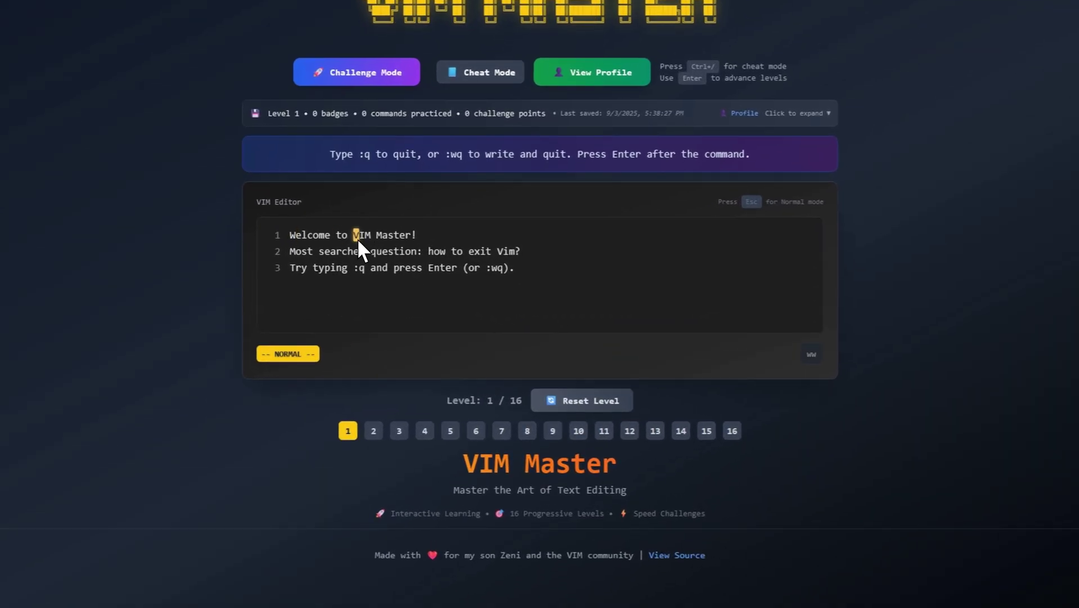
pyautogui.press('w')
pyautogui.press('w')
pyautogui.press('w')
pyautogui.press('w')
pyautogui.press('w')
pyautogui.press('w')
pyautogui.press('w')
pyautogui.press('w')
pyautogui.press('w')
pyautogui.press('w')
pyautogui.press('w')
pyautogui.press('w')
pyautogui.press('w')
pyautogui.press('w')
pyautogui.press('w')
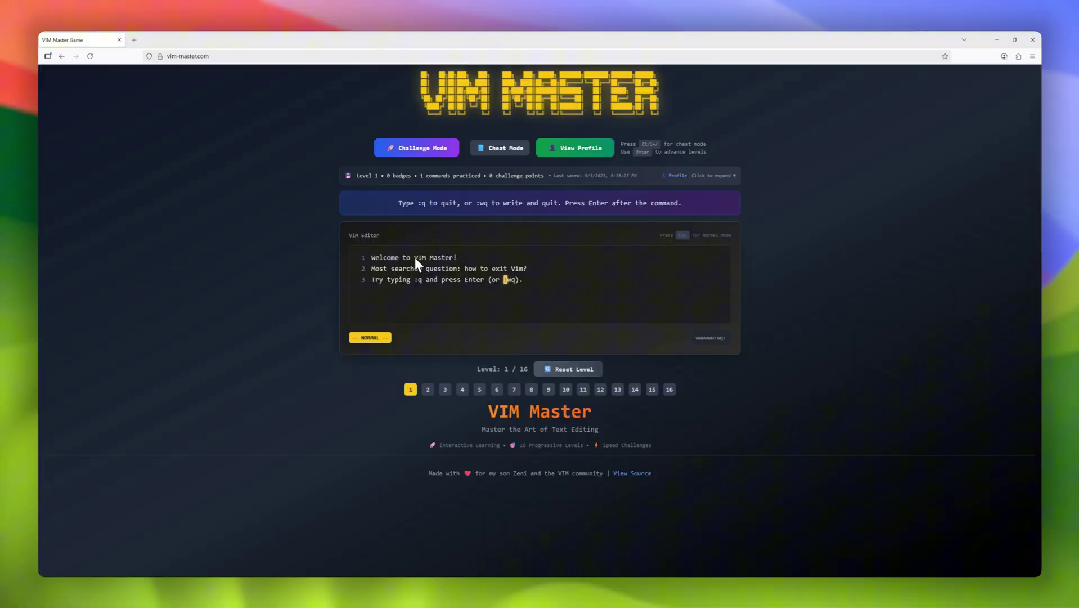
pyautogui.press('Return')
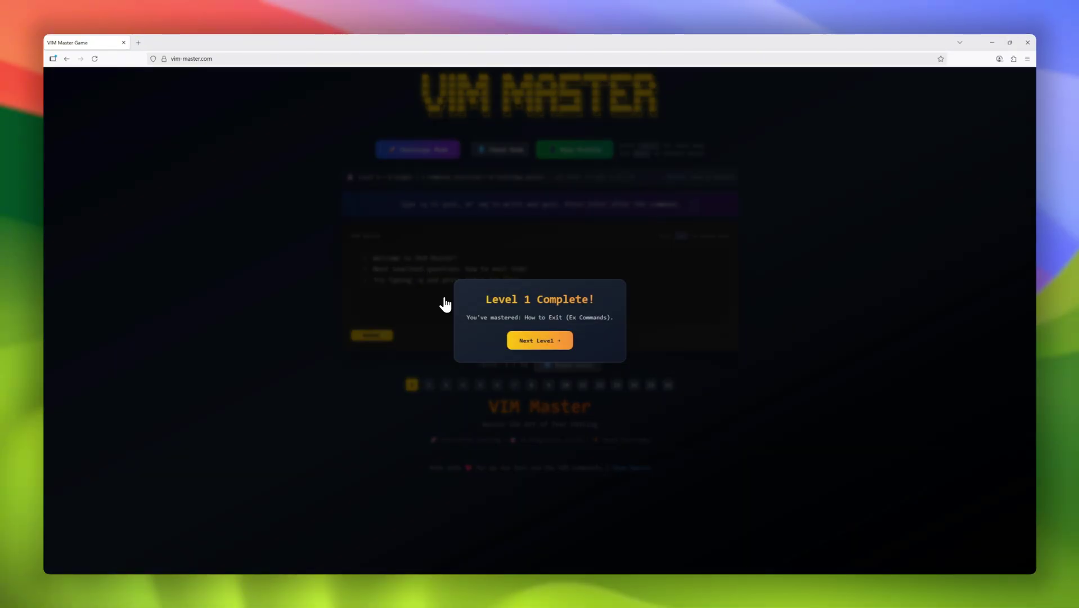
# - Move on to Level 2 and insert 'first ' at the start of its opening line
pyautogui.click(543, 340)
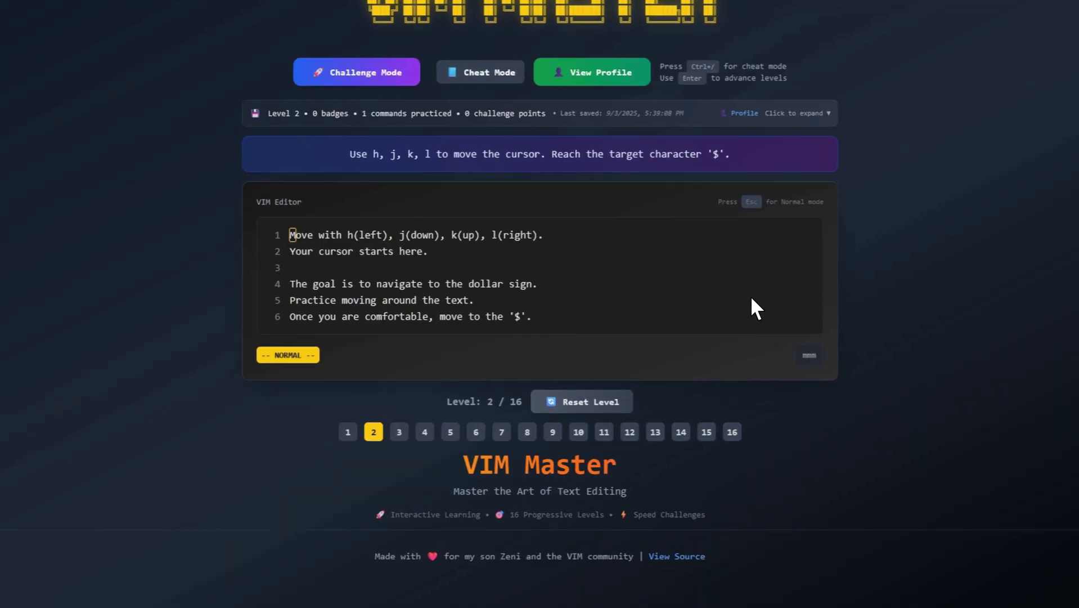
pyautogui.press('i')
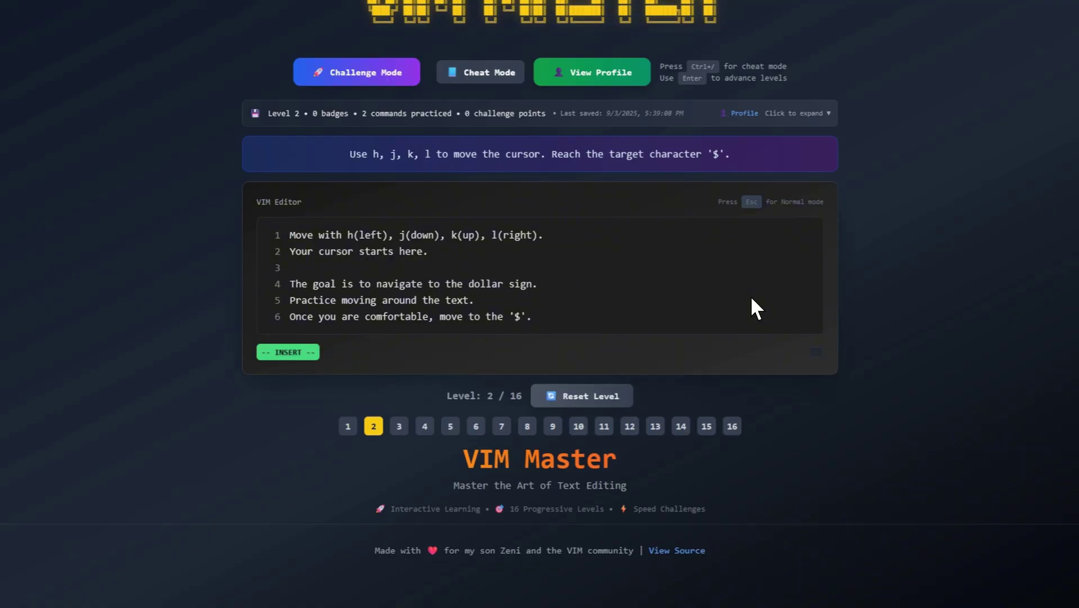
pyautogui.write('f')
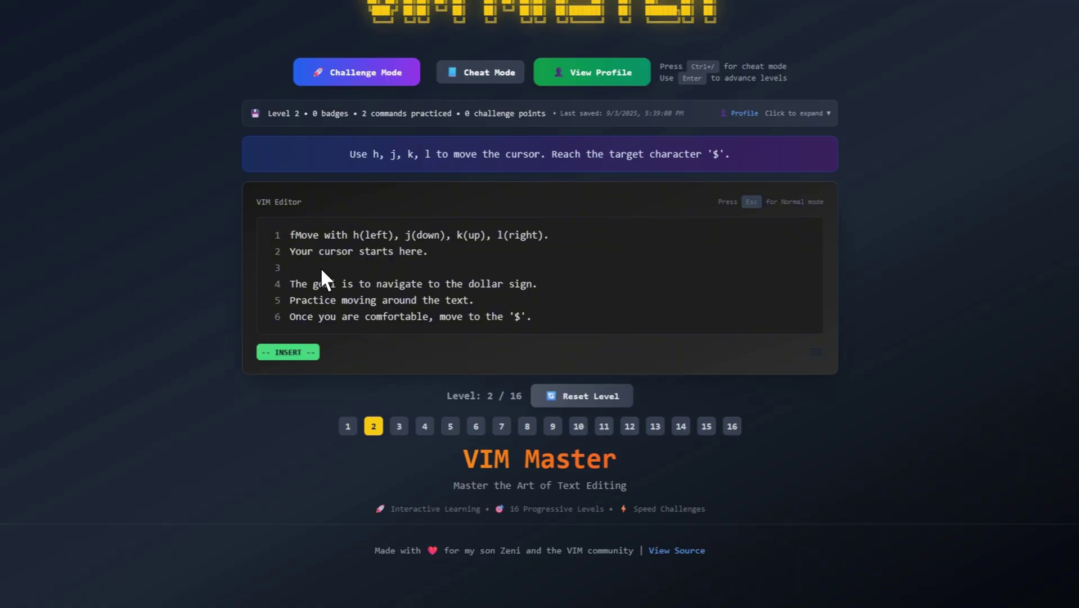
pyautogui.write('irst')
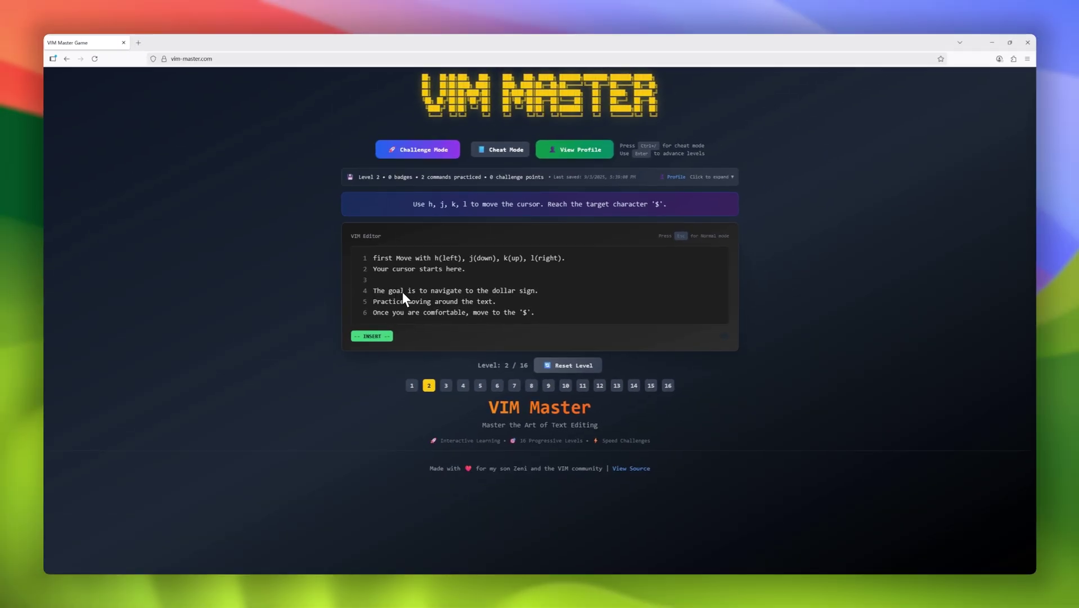
pyautogui.press('Escape')
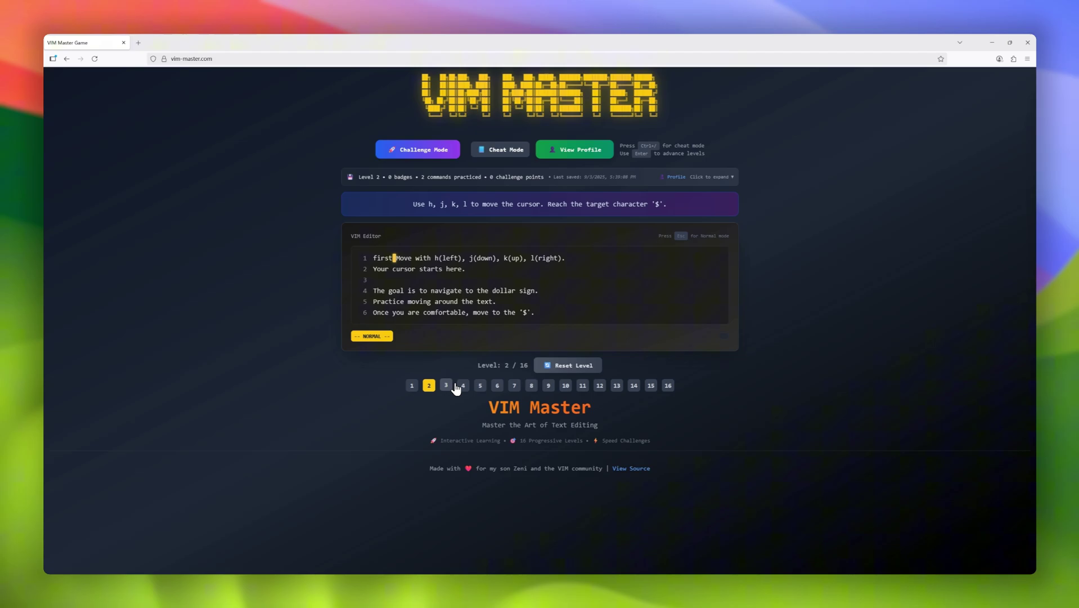
# - Skip through the level buttons to Level 10 and start challenge mode
pyautogui.click(447, 385)
pyautogui.click(480, 385)
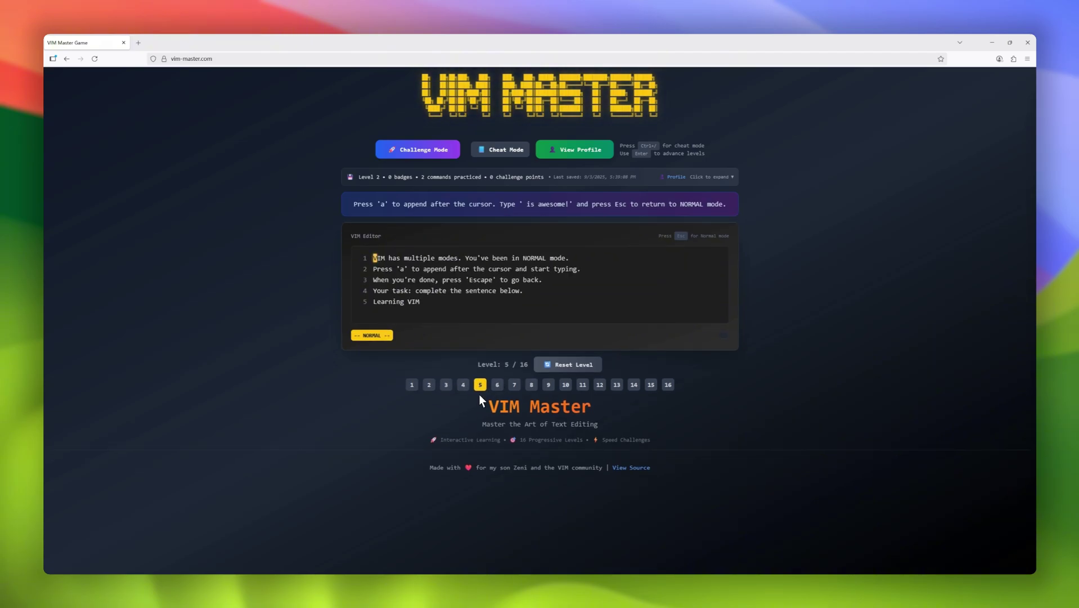
pyautogui.click(497, 384)
pyautogui.click(514, 383)
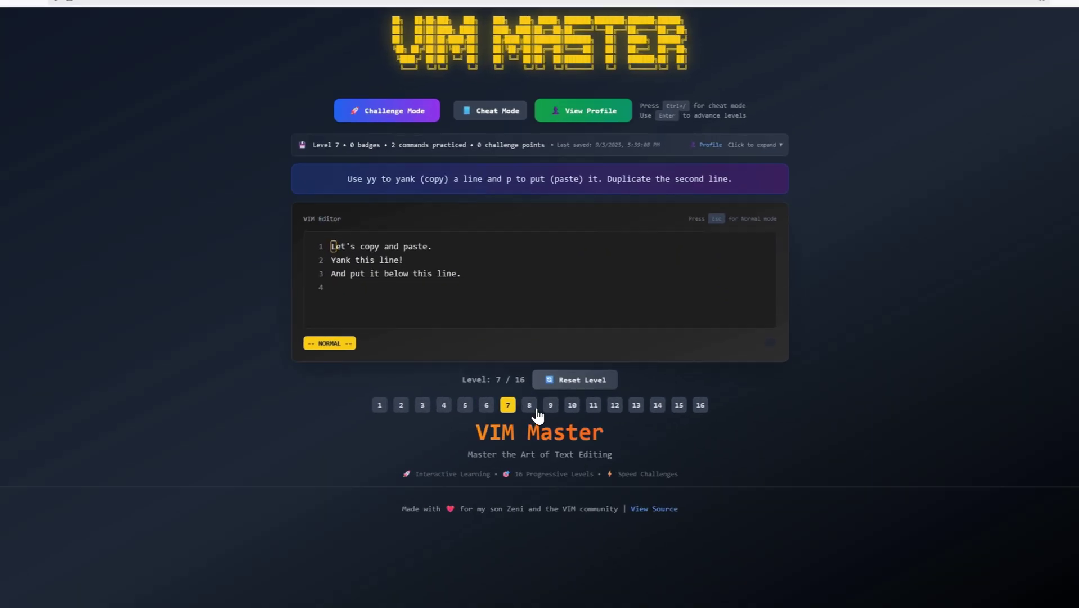
pyautogui.click(531, 384)
pyautogui.click(579, 424)
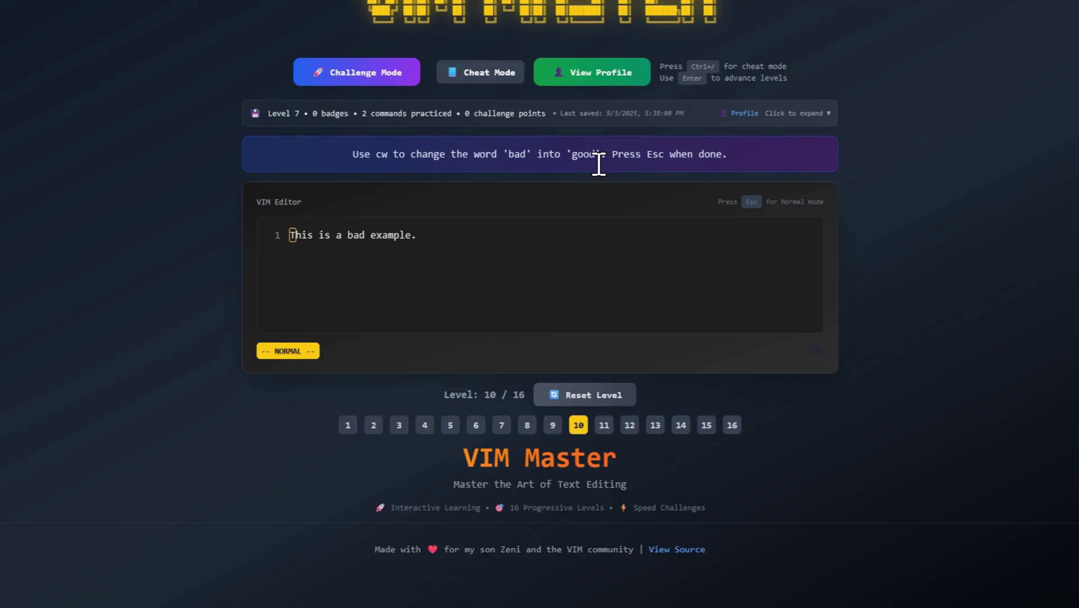
pyautogui.click(398, 83)
# - Open the cheat-mode command list, then open and dismiss the Line Boundary Practice popup
pyautogui.click(485, 76)
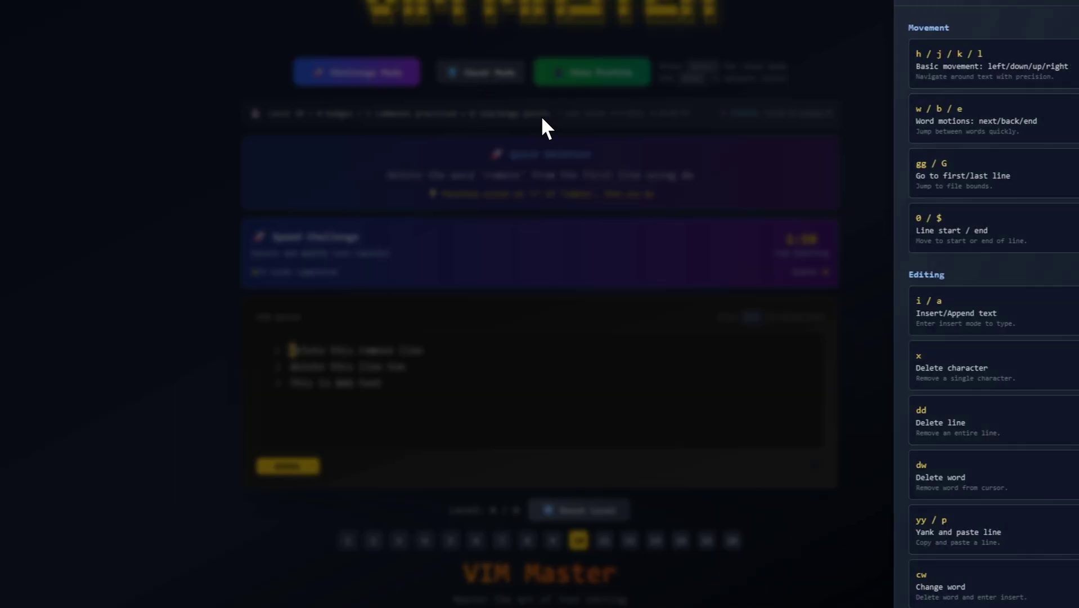
pyautogui.click(999, 242)
pyautogui.click(587, 427)
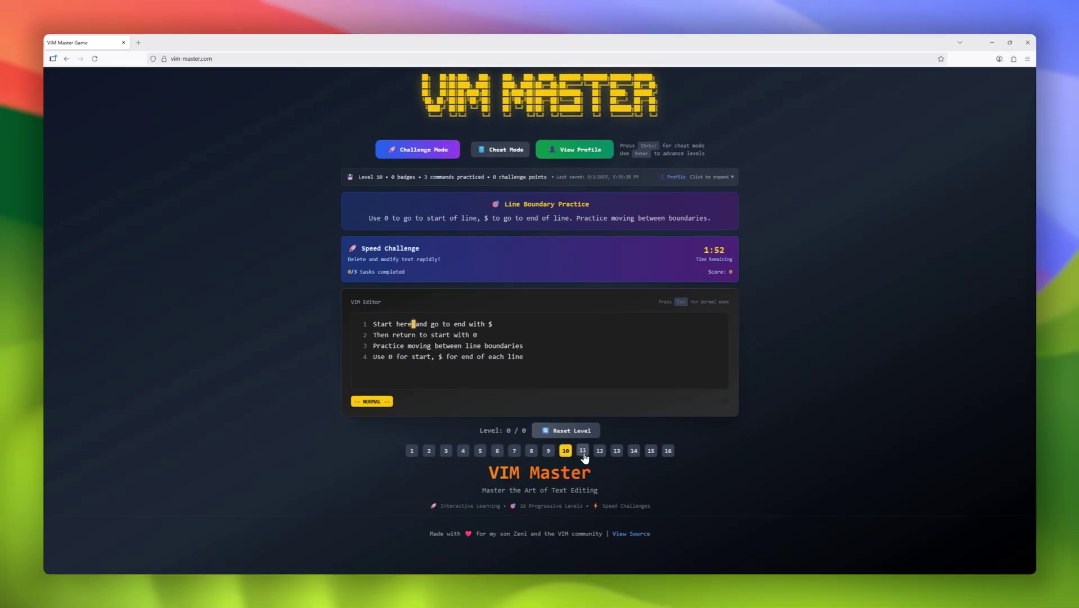
# - Switch to Levels 11, 2 and 1, then open the player profile page
pyautogui.click(583, 451)
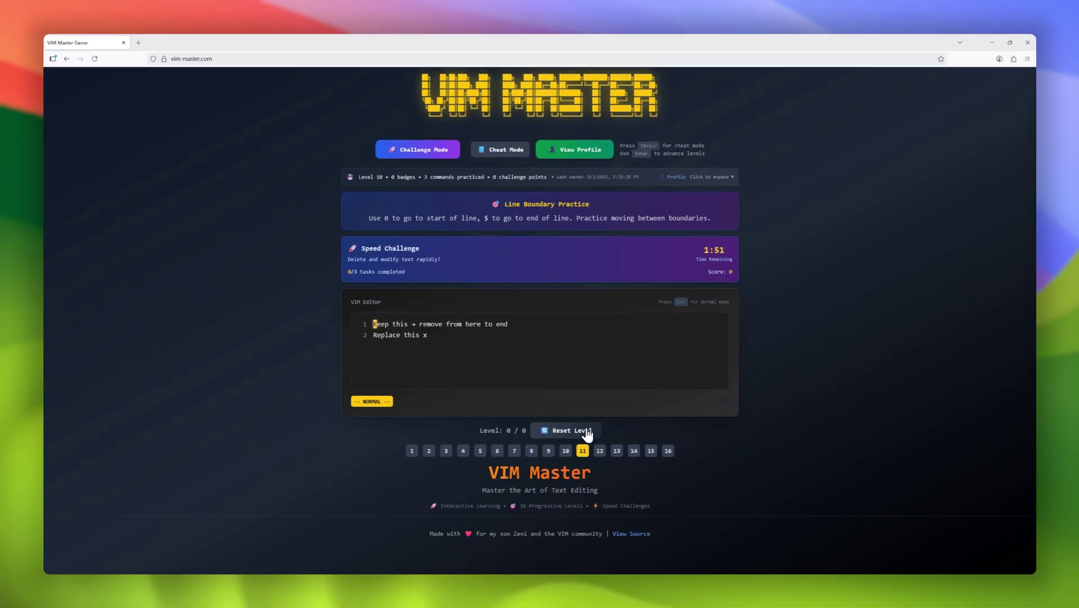
pyautogui.click(424, 451)
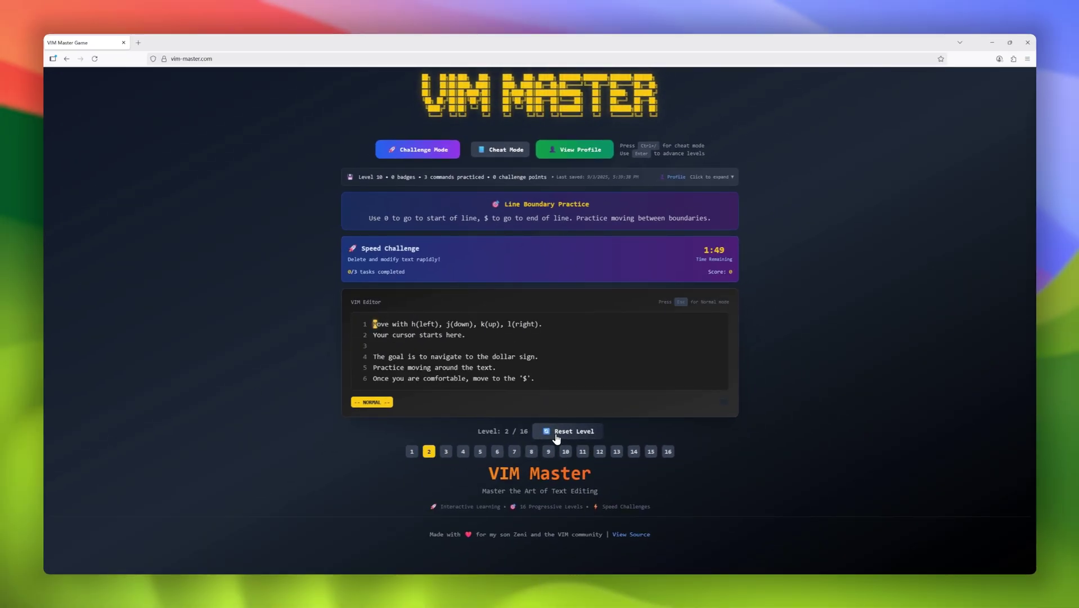
pyautogui.click(412, 451)
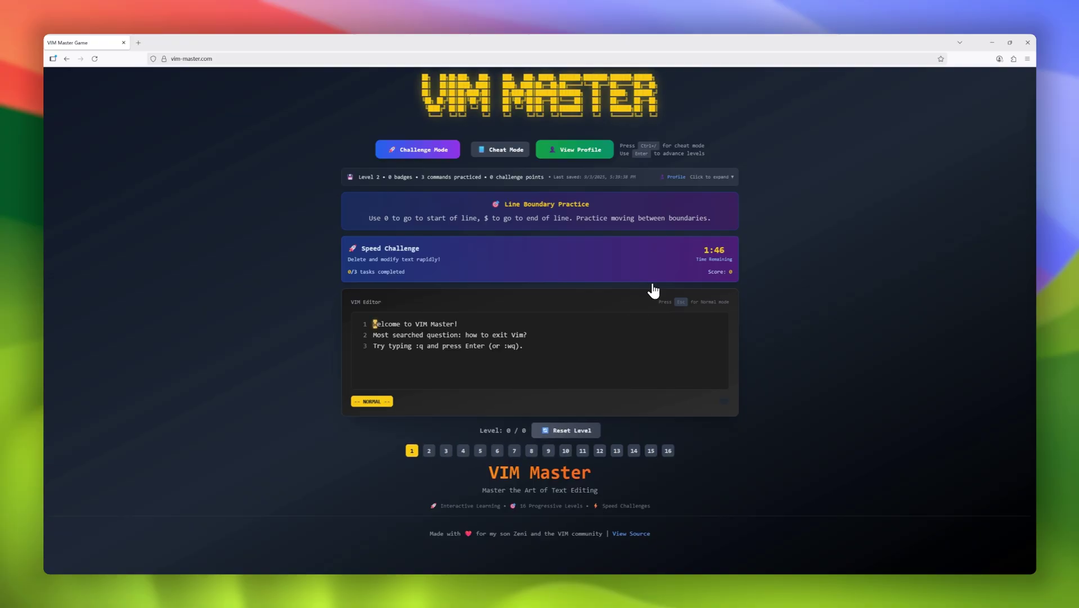
pyautogui.click(570, 150)
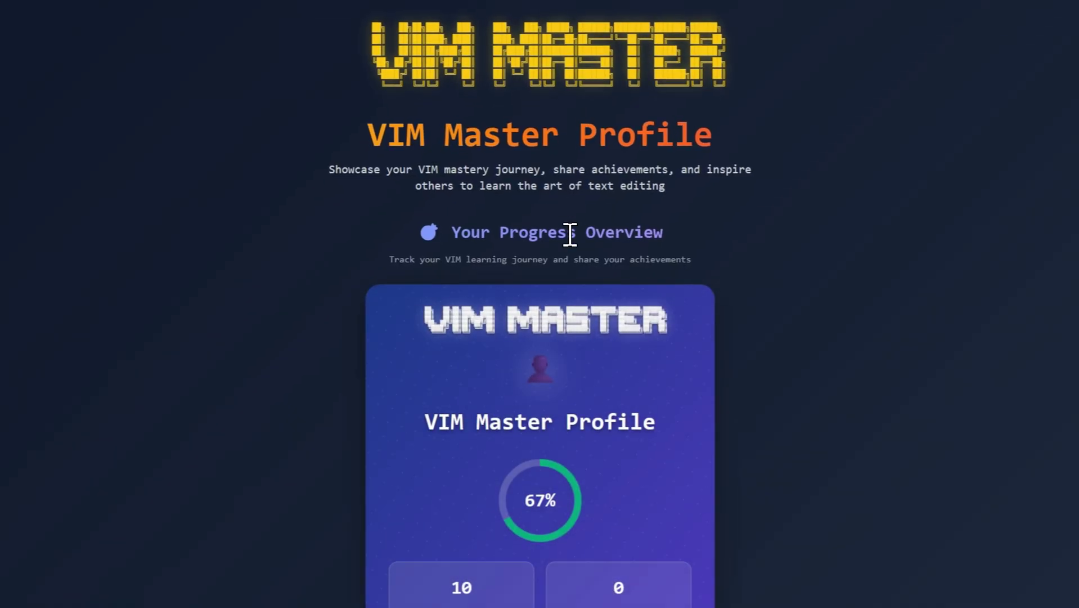
pyautogui.scroll(-2, 569, 237)
pyautogui.scroll(-3, 569, 241)
pyautogui.scroll(-1, 569, 240)
pyautogui.scroll(-2, 569, 241)
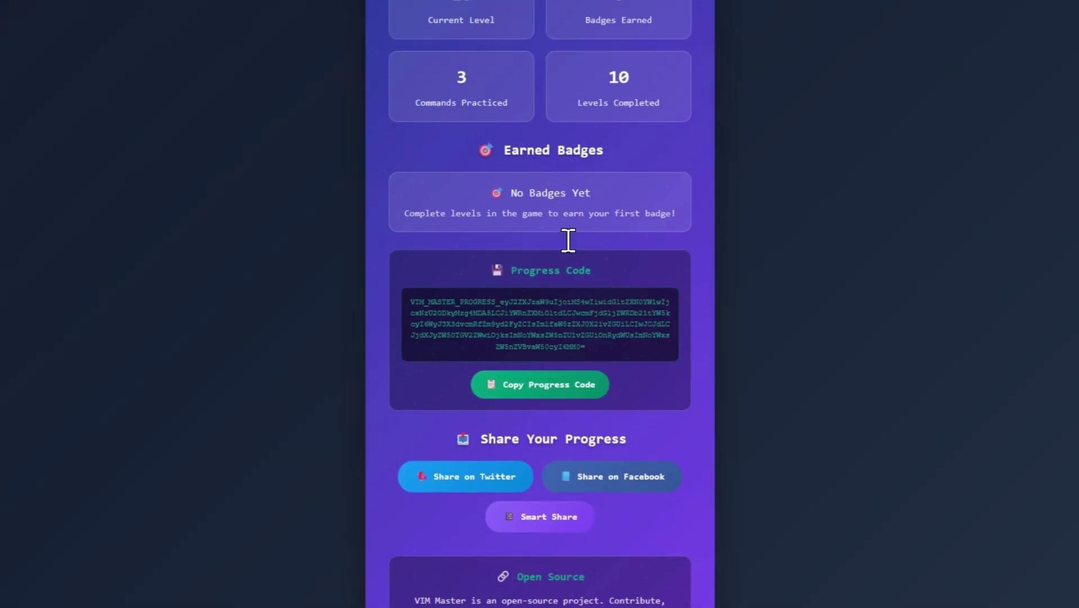
pyautogui.scroll(-3, 569, 241)
pyautogui.scroll(-3, 569, 241)
pyautogui.scroll(-3, 570, 245)
pyautogui.scroll(-2, 572, 245)
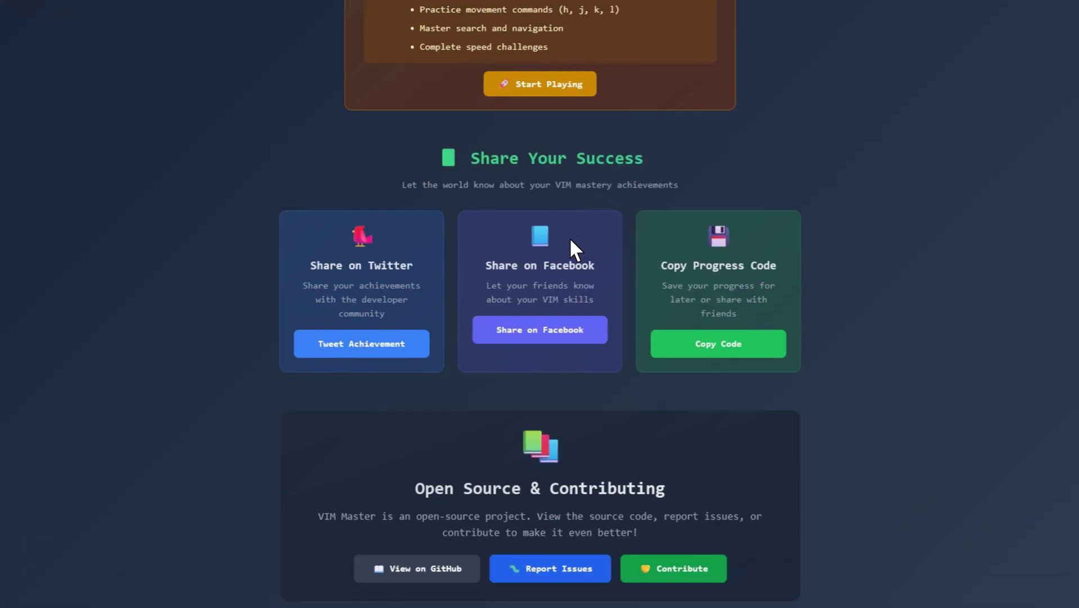
pyautogui.scroll(7, 916, 298)
pyautogui.scroll(5, 539, 304)
pyautogui.scroll(4, 539, 304)
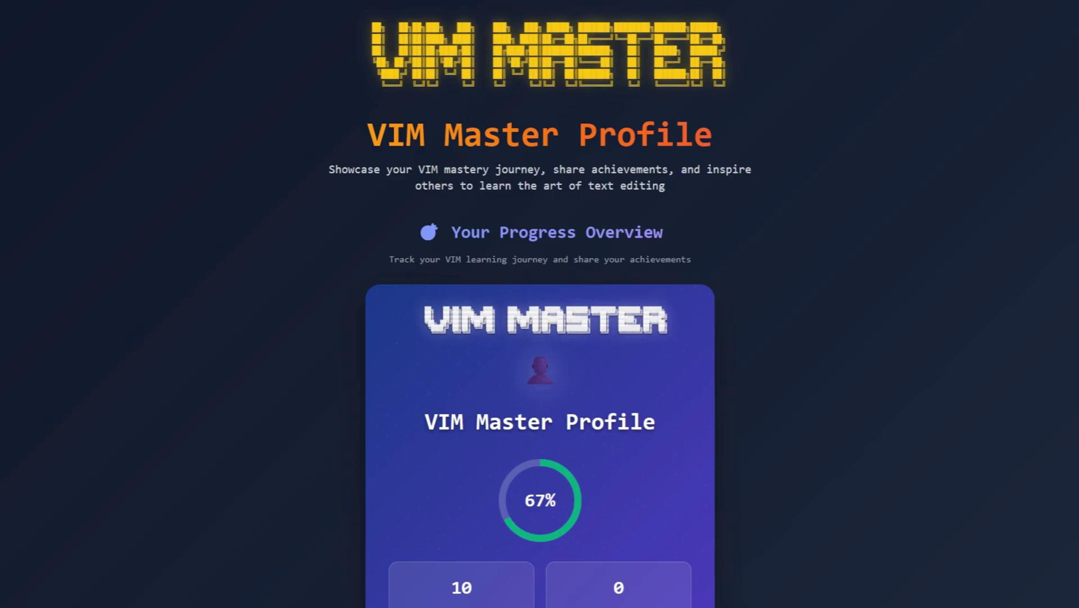
# - Scroll through the profile's stats, badges and progress code, then go back to the game page
pyautogui.click(417, 89)
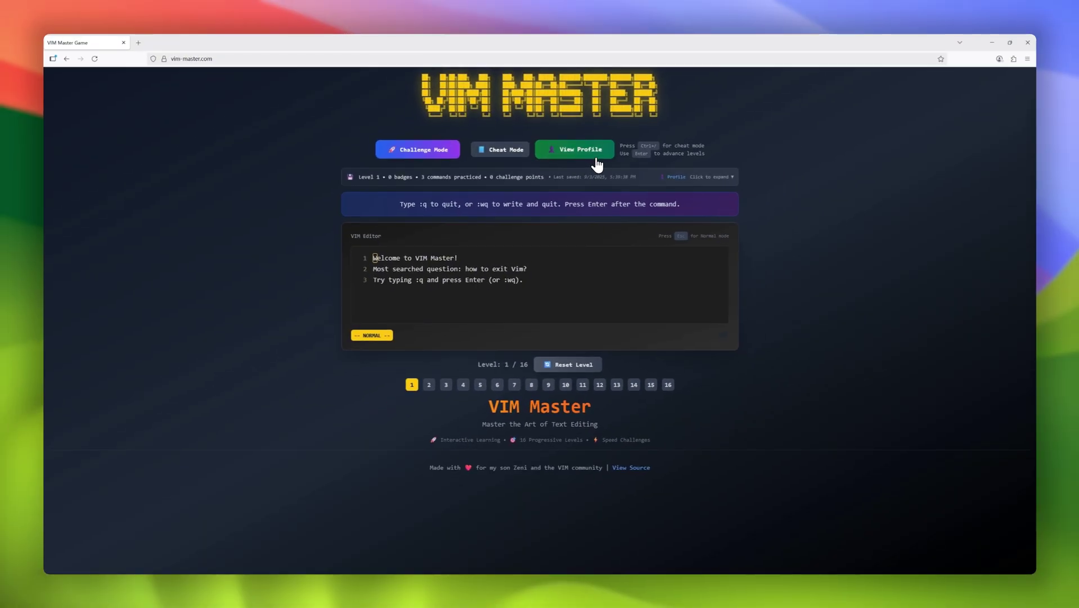
# - Open the vimmaster GitHub repo via View Source and scroll through its README
pyautogui.click(634, 468)
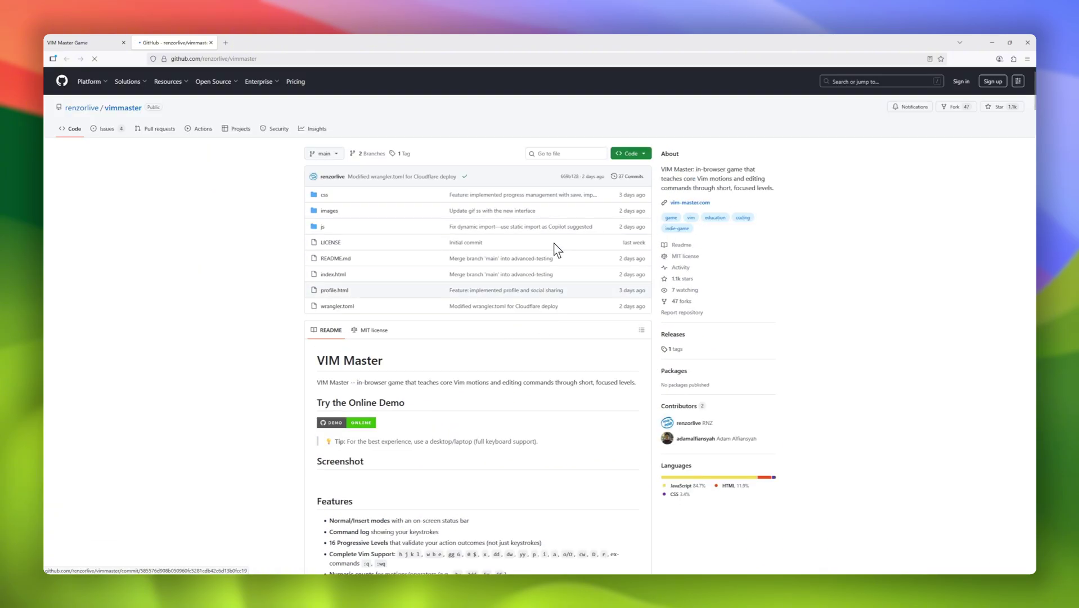
pyautogui.scroll(-3, 544, 295)
pyautogui.scroll(-3, 536, 340)
pyautogui.scroll(-5, 506, 340)
pyautogui.scroll(-3, 472, 340)
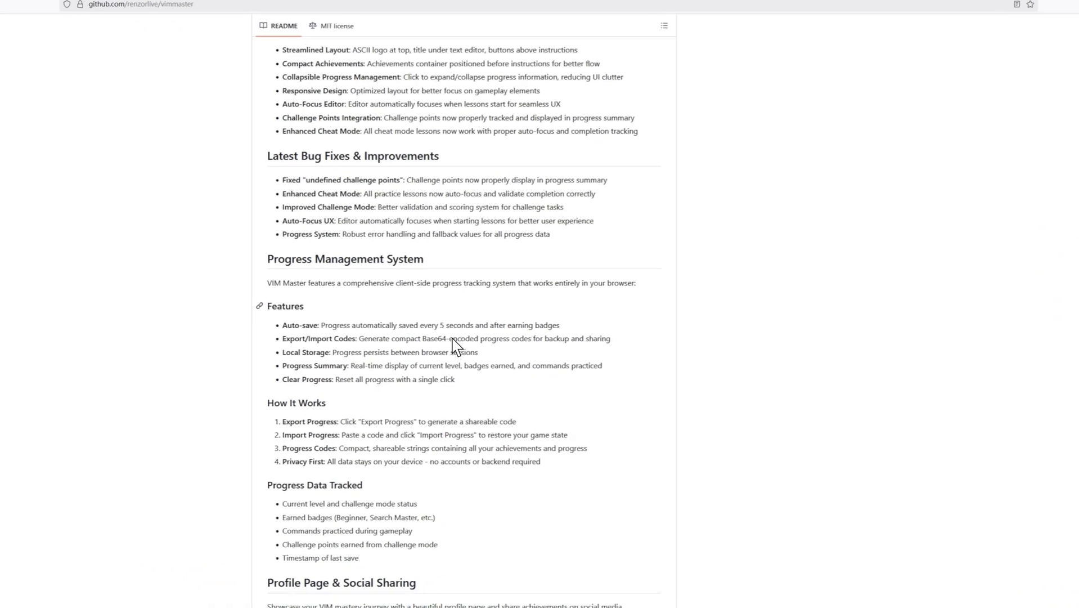
pyautogui.scroll(-5, 455, 346)
pyautogui.scroll(-4, 436, 357)
pyautogui.scroll(-7, 436, 357)
pyautogui.scroll(-4, 433, 347)
pyautogui.scroll(-5, 432, 344)
pyautogui.scroll(-5, 433, 350)
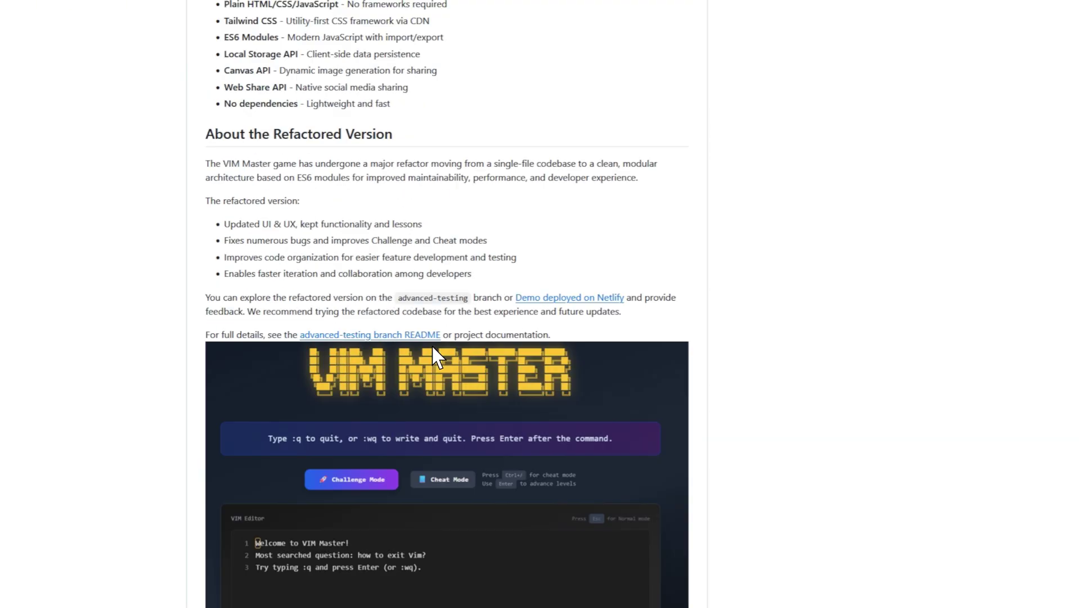
pyautogui.scroll(-3, 434, 354)
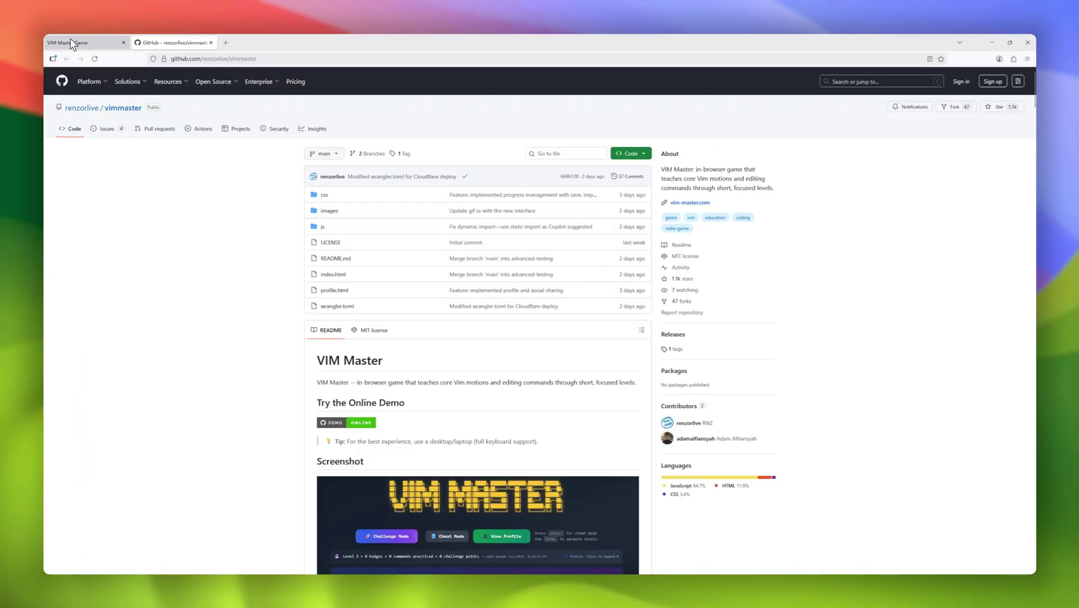
# - In the game tab, generate a progress export code, then clear the saved progress and confirm
pyautogui.click(72, 44)
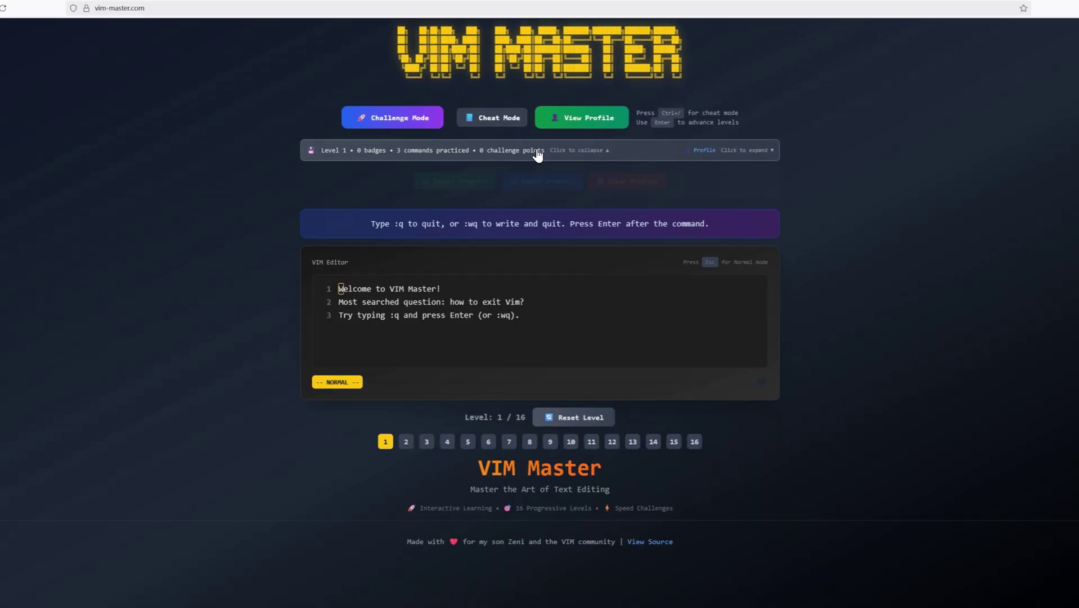
pyautogui.click(537, 177)
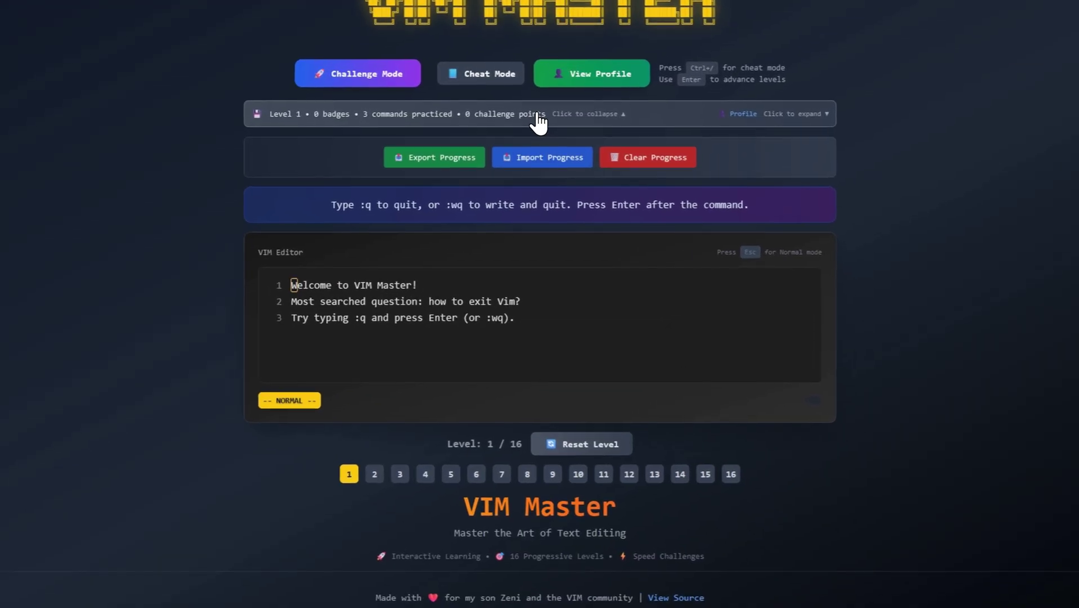
pyautogui.click(428, 162)
pyautogui.click(505, 162)
pyautogui.click(450, 162)
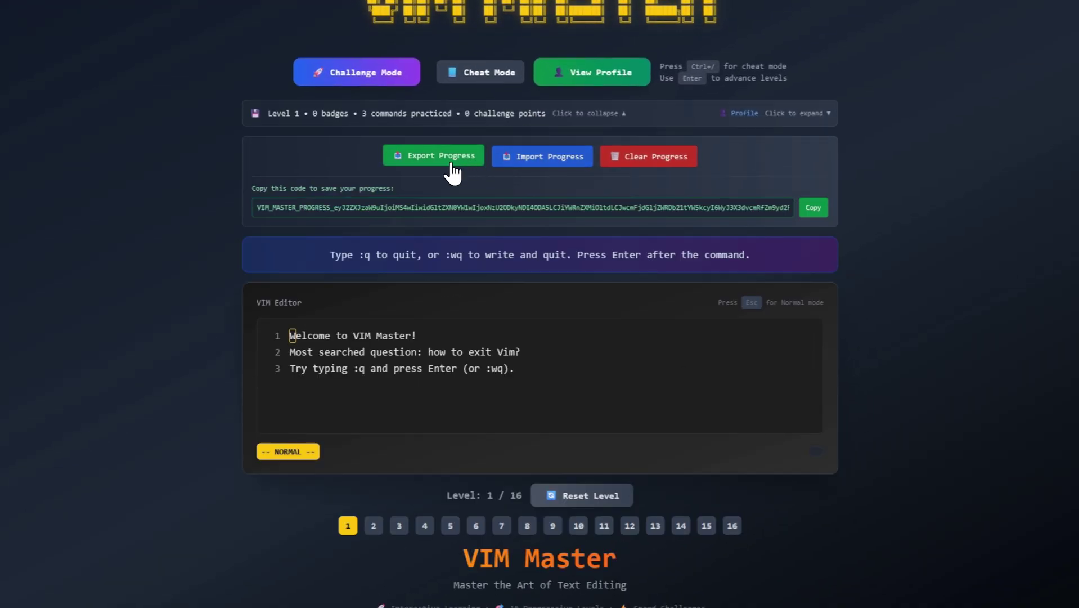
pyautogui.click(631, 159)
pyautogui.click(563, 334)
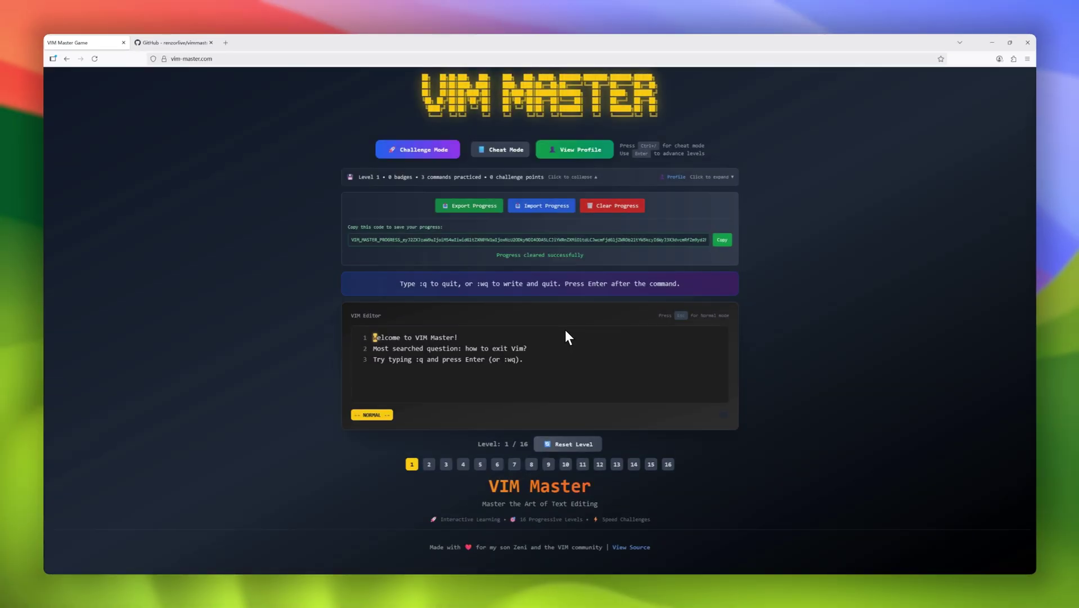